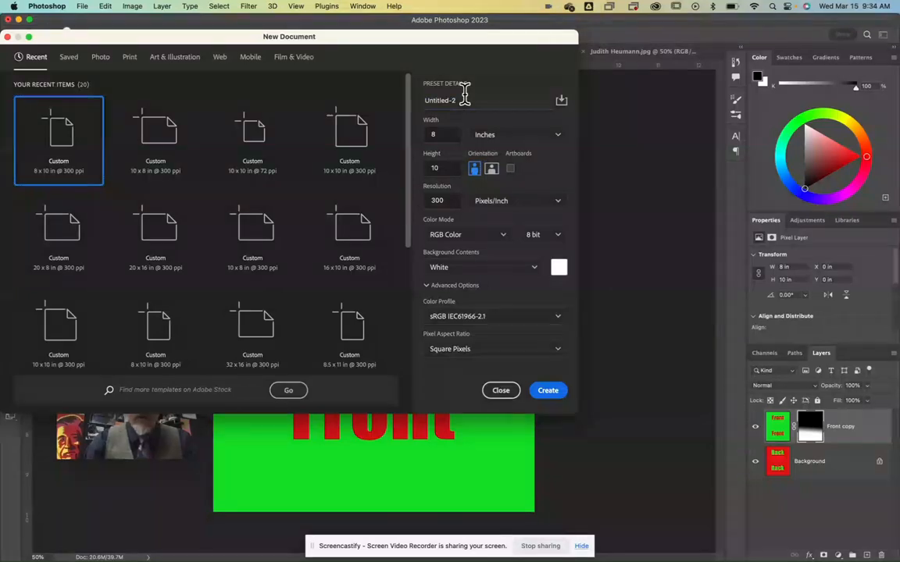
Step: Create an 8 x 10 inch, 300 ppi RGB document named "masks your name" with a white background
{"action": "left_click_drag", "start_coordinate": [454, 95], "coordinate": [405, 100]}
{"action": "type", "text": "masks your name"}
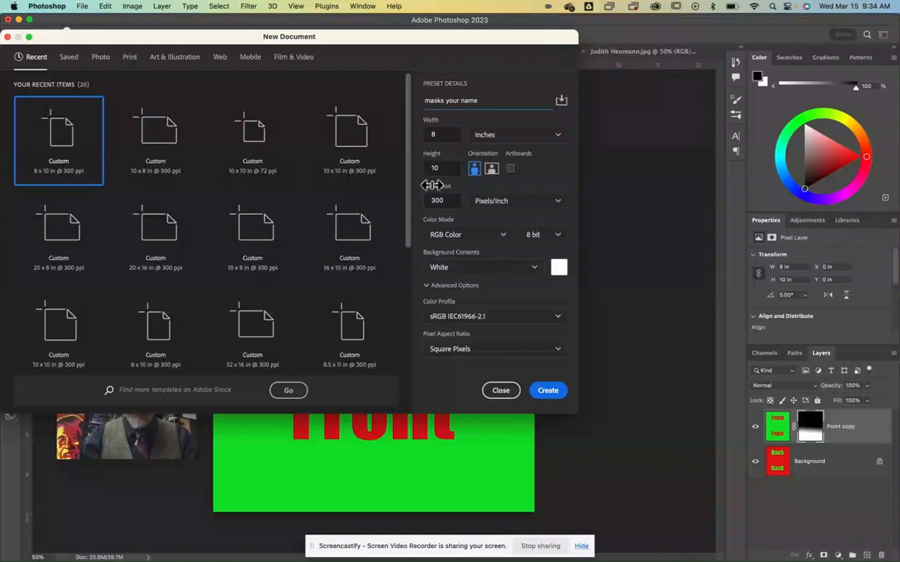
{"action": "left_click", "coordinate": [547, 390]}
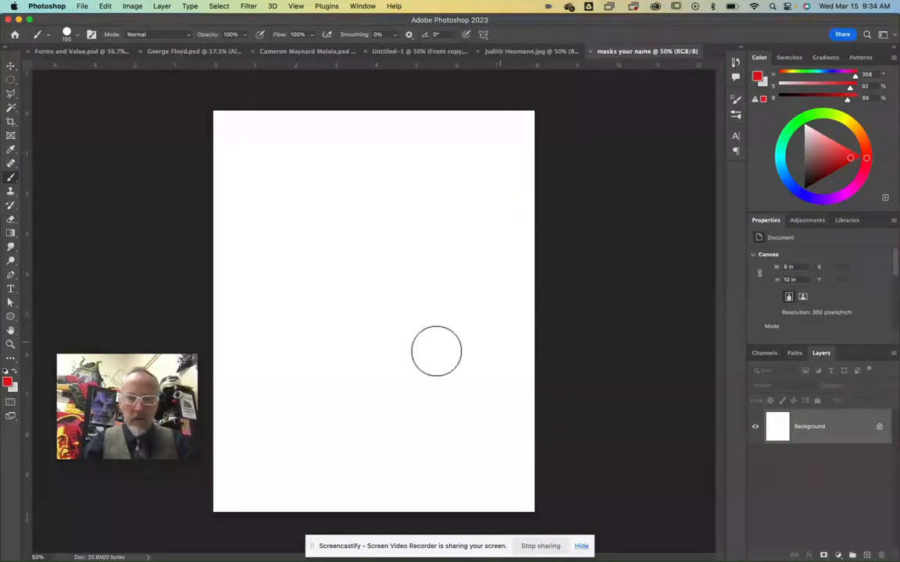
Step: Set the foreground colour to a fully saturated red and fill the whole background with the Paint Bucket
{"action": "left_click", "coordinate": [11, 232]}
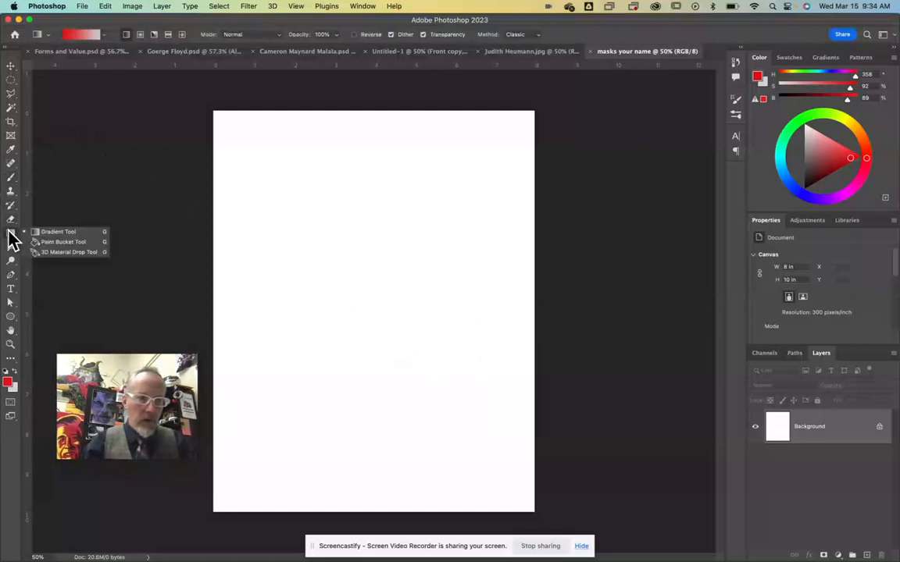
{"action": "left_click", "coordinate": [48, 242]}
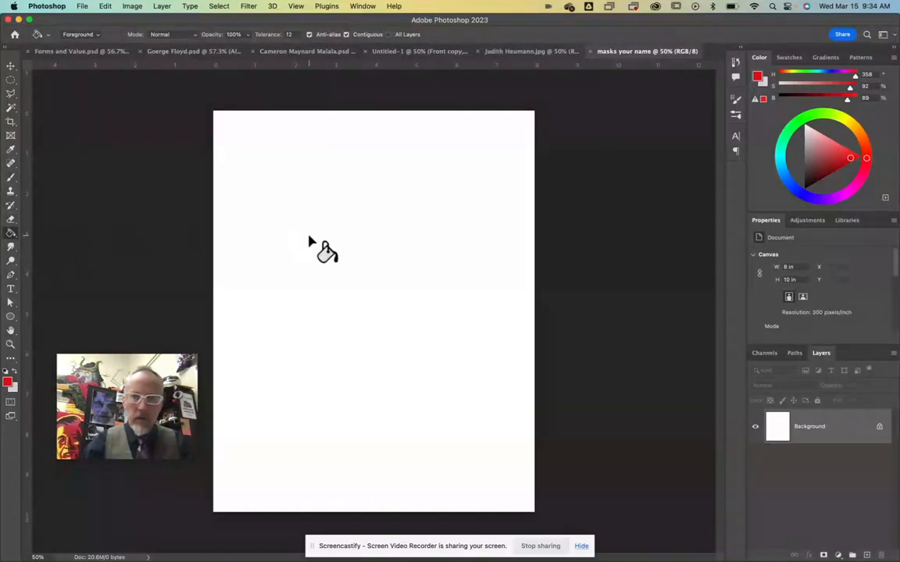
{"action": "left_click_drag", "start_coordinate": [849, 161], "coordinate": [865, 160]}
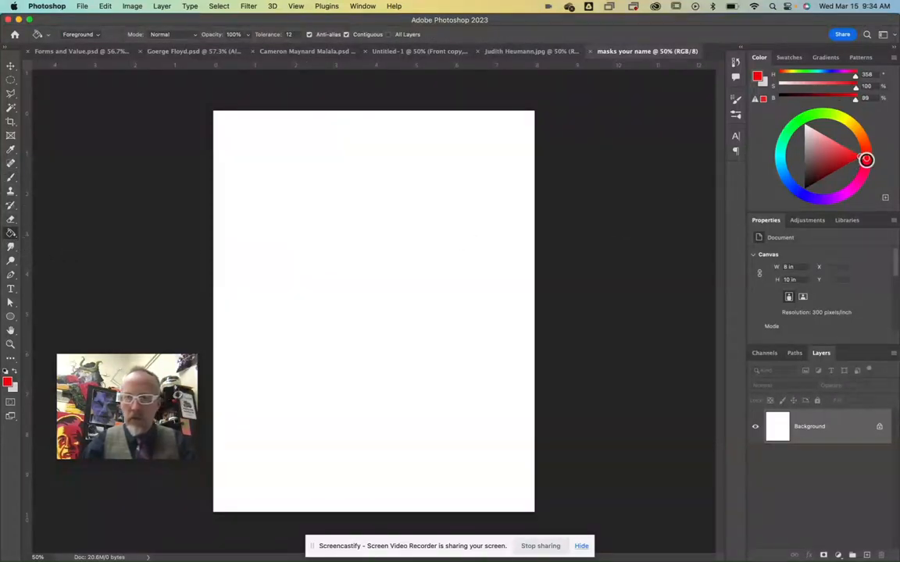
{"action": "left_click", "coordinate": [424, 315]}
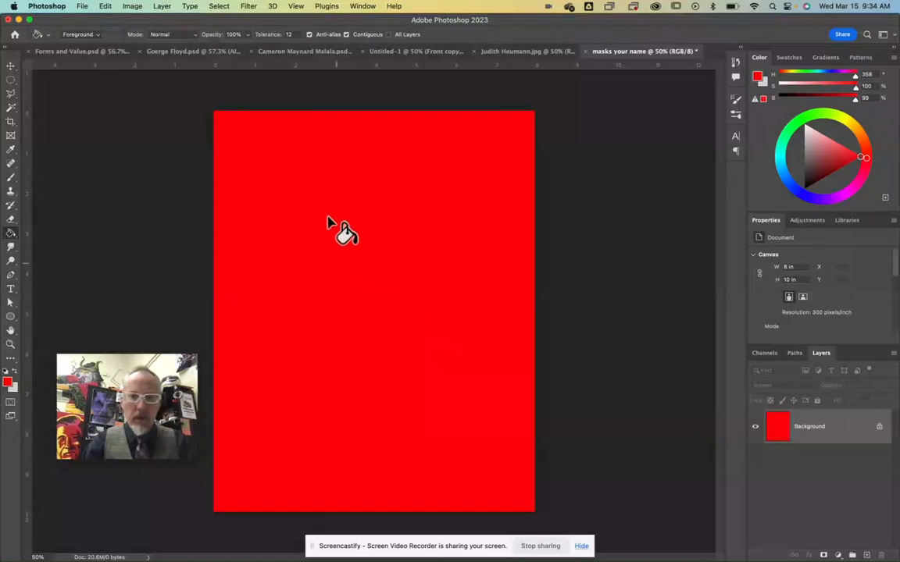
Step: Add the text "back" in bright green Impact, 55 pt, in the upper part of the red canvas
{"action": "left_click", "coordinate": [795, 123]}
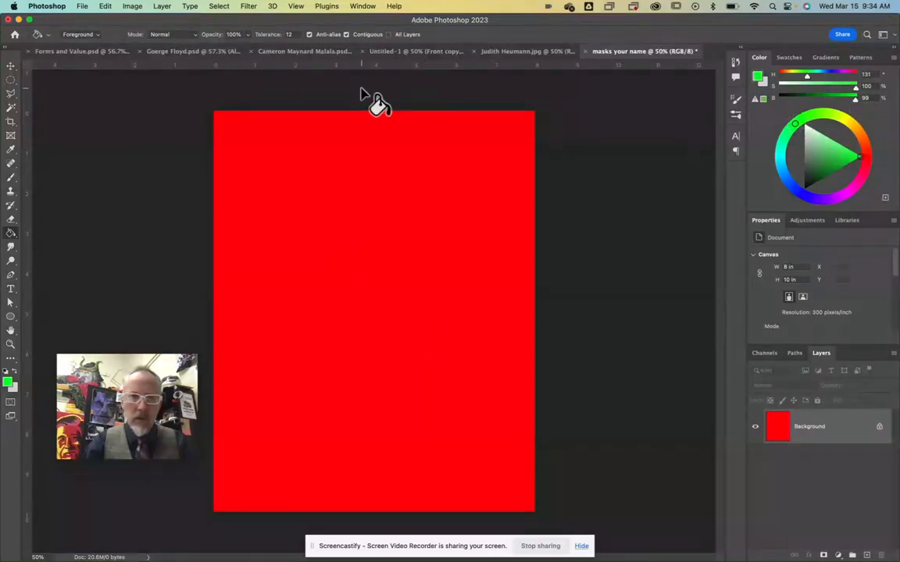
{"action": "left_click", "coordinate": [11, 289]}
{"action": "left_click", "coordinate": [130, 35]}
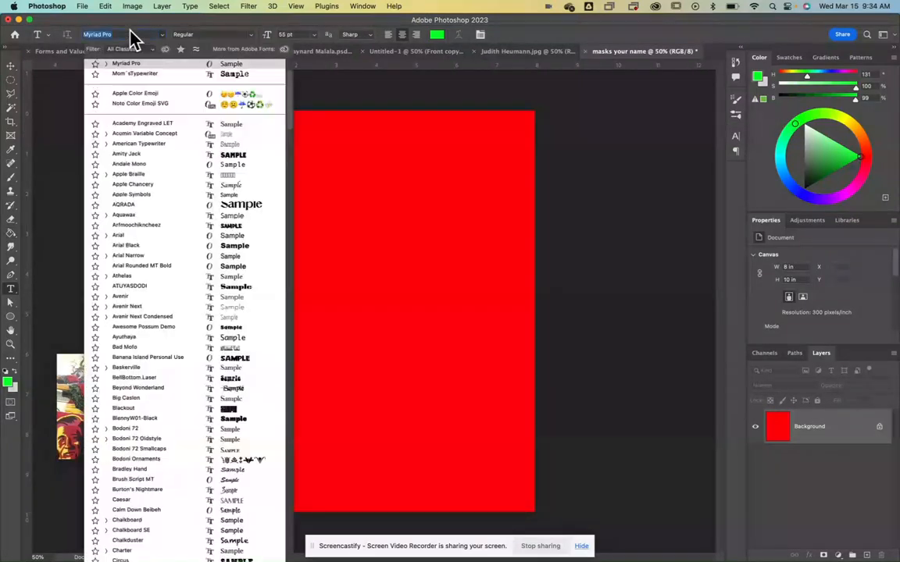
{"action": "type", "text": "Impact"}
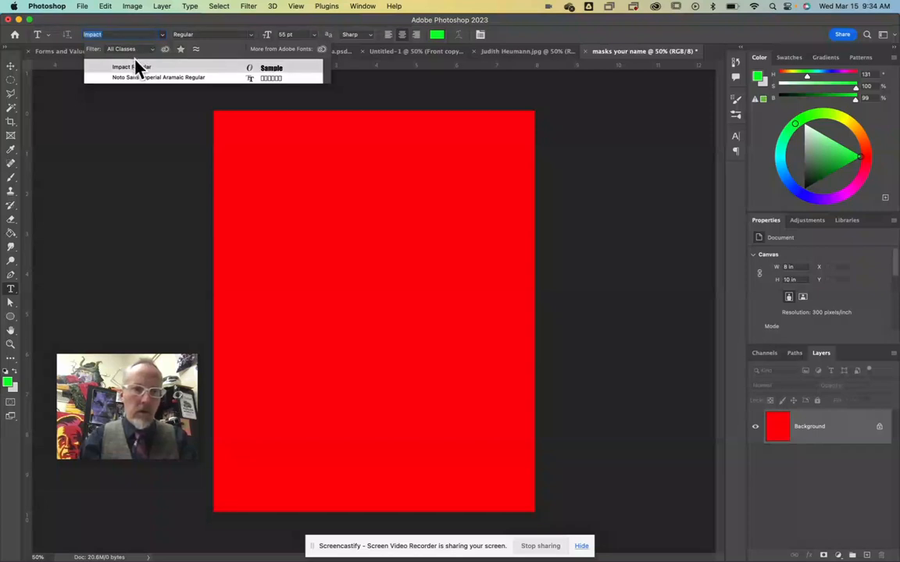
{"action": "left_click", "coordinate": [134, 66]}
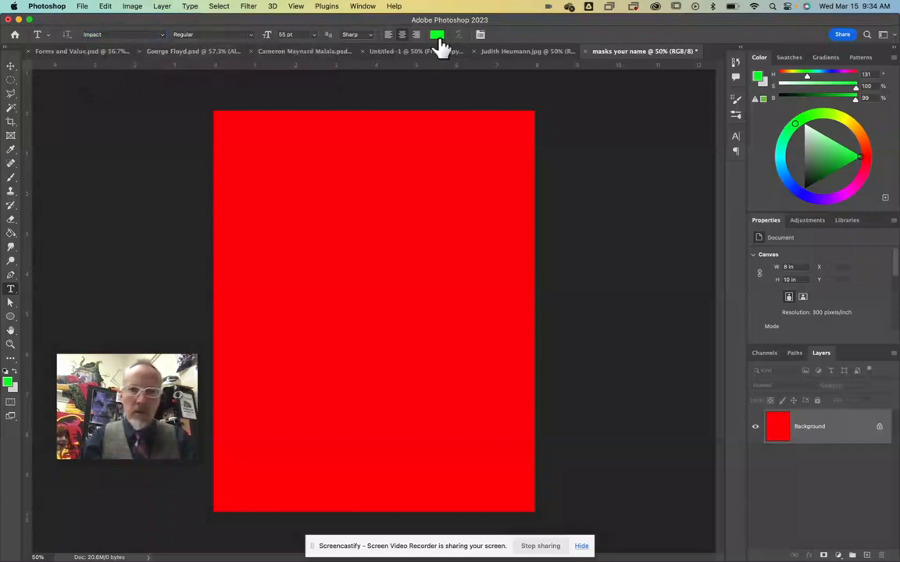
{"action": "left_click", "coordinate": [339, 211]}
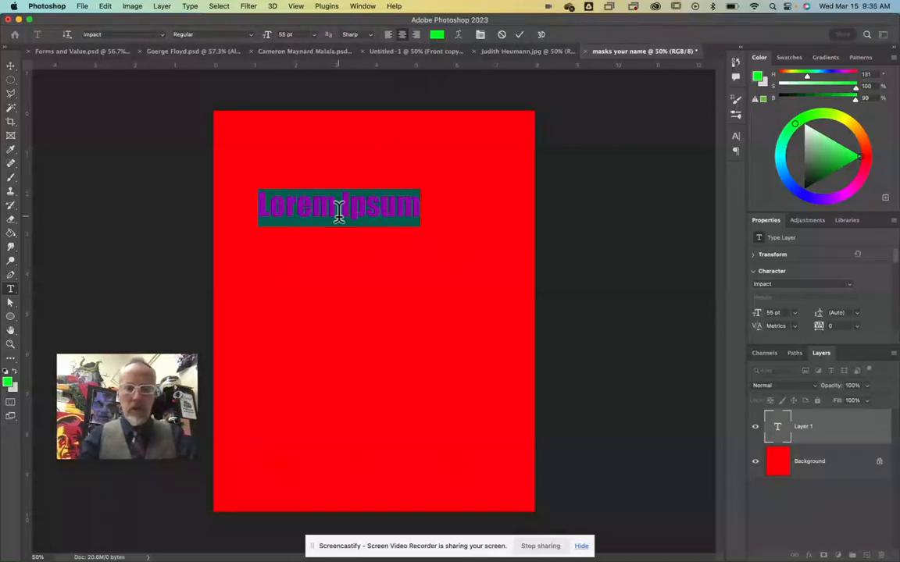
{"action": "type", "text": "back"}
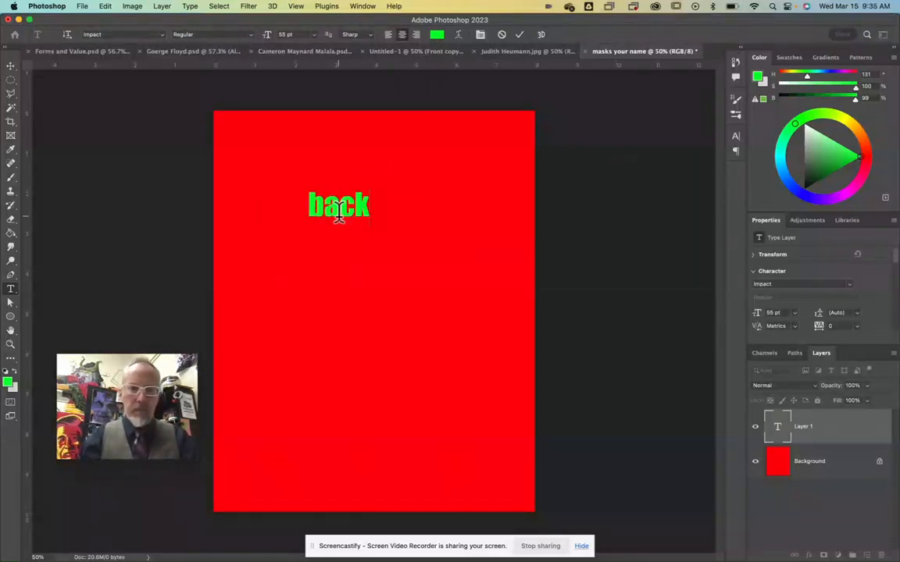
Step: Scale the "back" text up to about 184% and keep it in the upper part of the canvas
{"action": "left_click", "coordinate": [11, 66]}
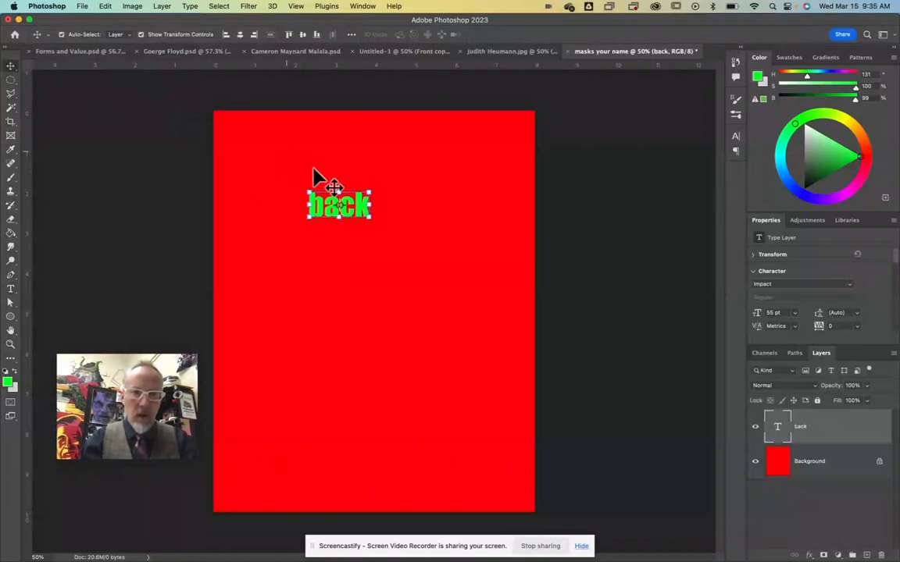
{"action": "left_click_drag", "start_coordinate": [358, 208], "coordinate": [402, 200]}
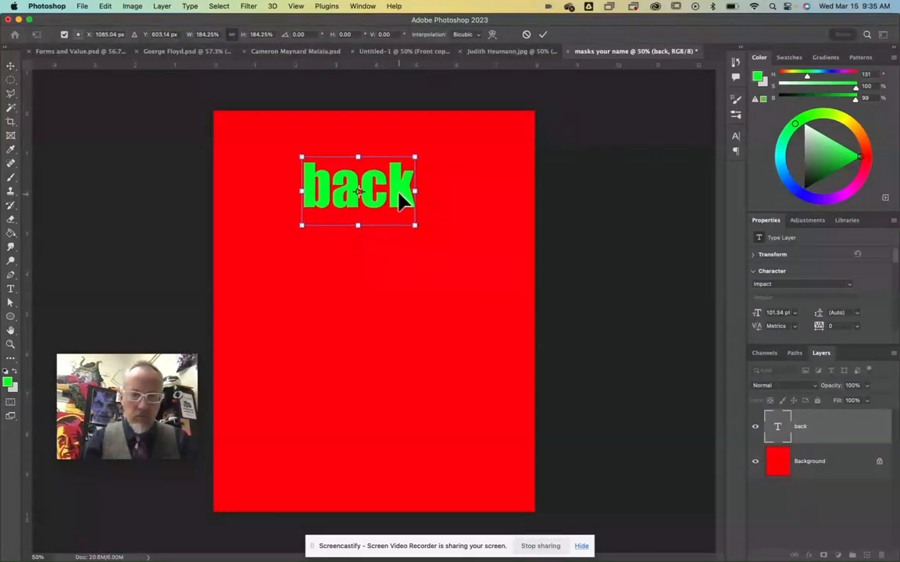
{"action": "key", "text": "Return"}
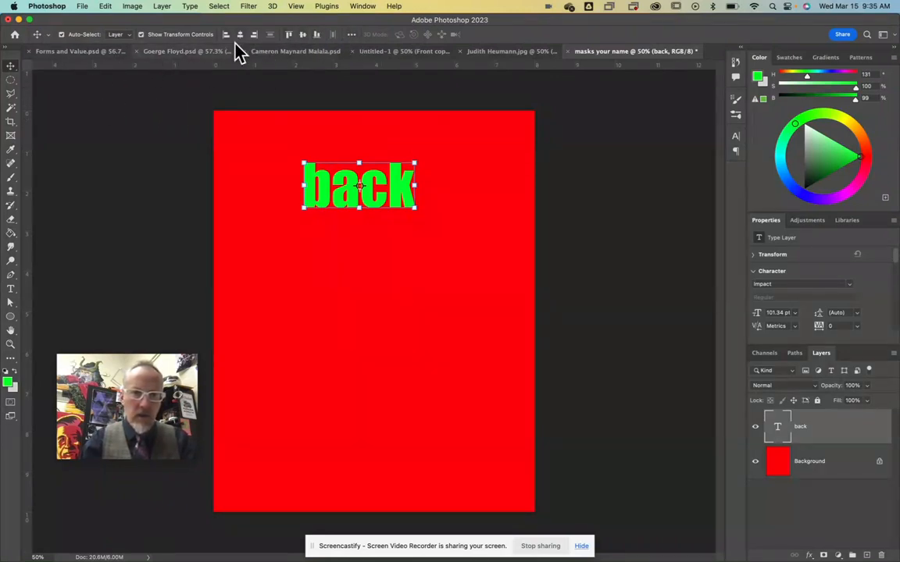
Step: Centre the "back" text horizontally on the canvas and place a copy straight below it in the lower part
{"action": "left_click", "coordinate": [352, 35]}
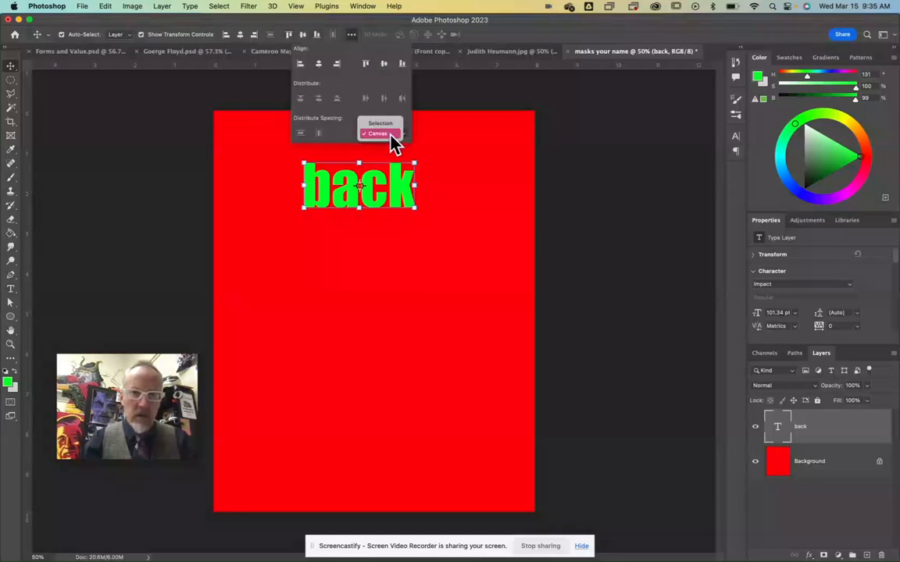
{"action": "left_click", "coordinate": [389, 134]}
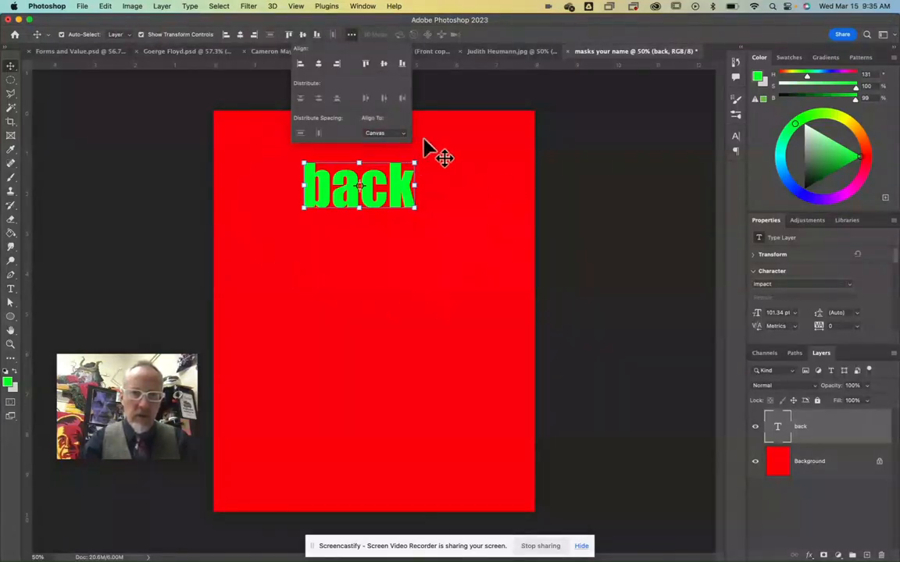
{"action": "left_click", "coordinate": [319, 65]}
{"action": "left_click", "coordinate": [507, 35]}
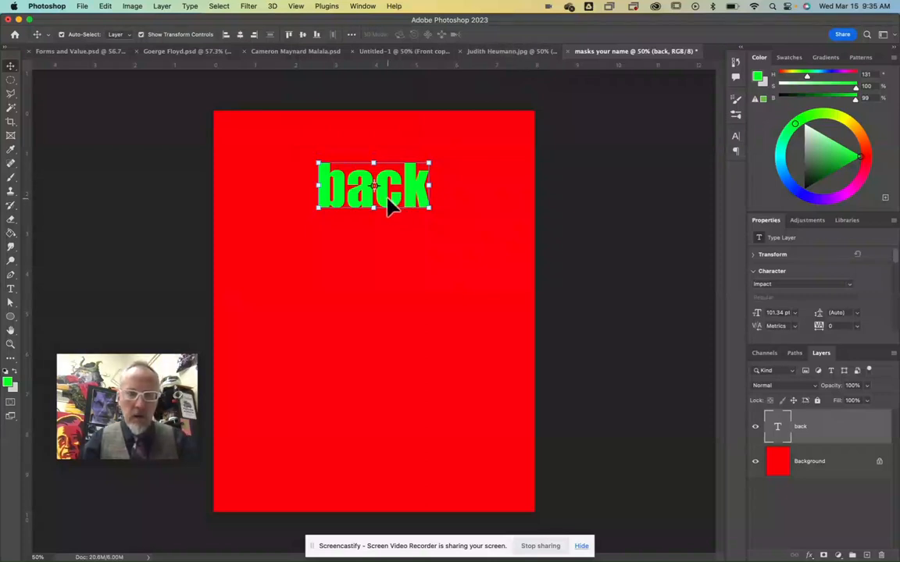
{"action": "left_click_drag", "start_coordinate": [388, 200], "coordinate": [388, 408]}
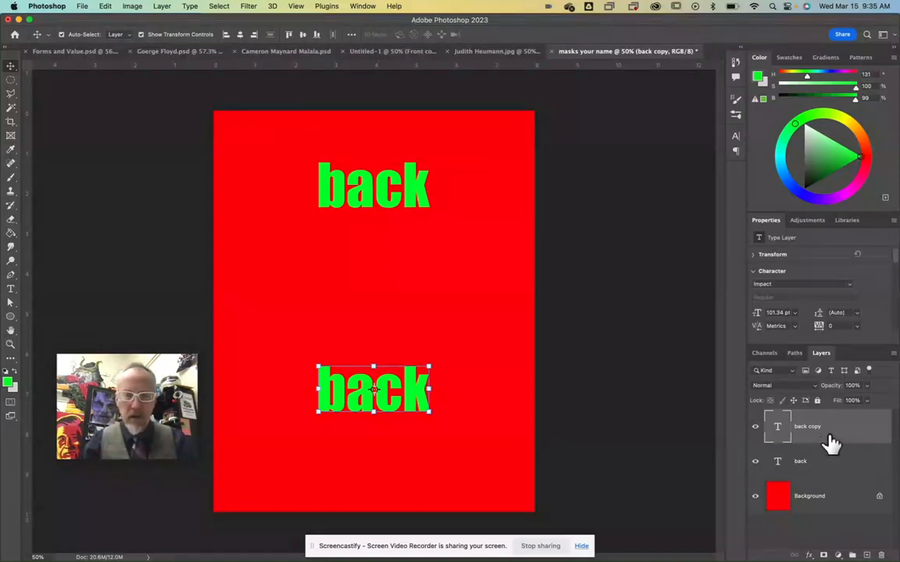
Step: Merge both "back" text layers with the red Background layer
{"action": "left_click", "coordinate": [835, 463], "text": "shift"}
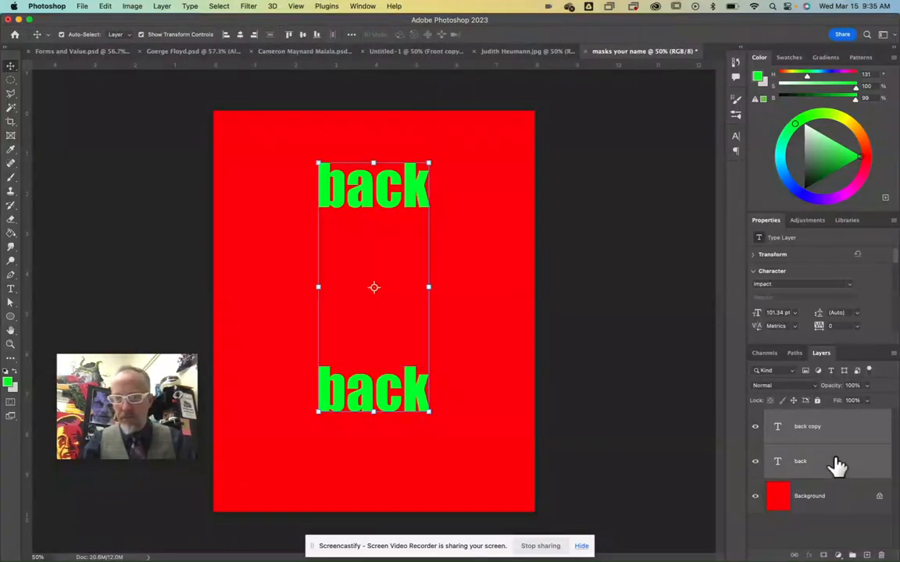
{"action": "left_click", "coordinate": [835, 502], "text": "shift"}
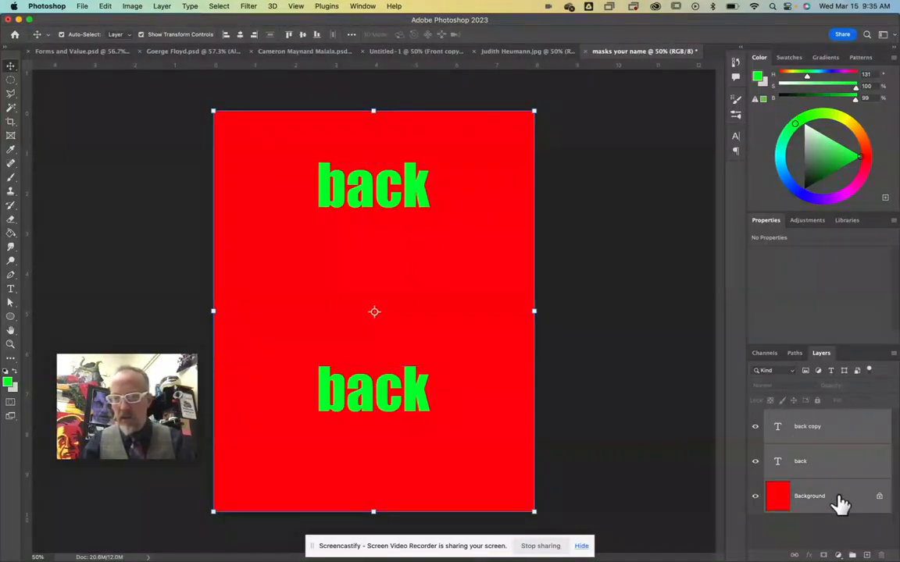
{"action": "left_click", "coordinate": [160, 7]}
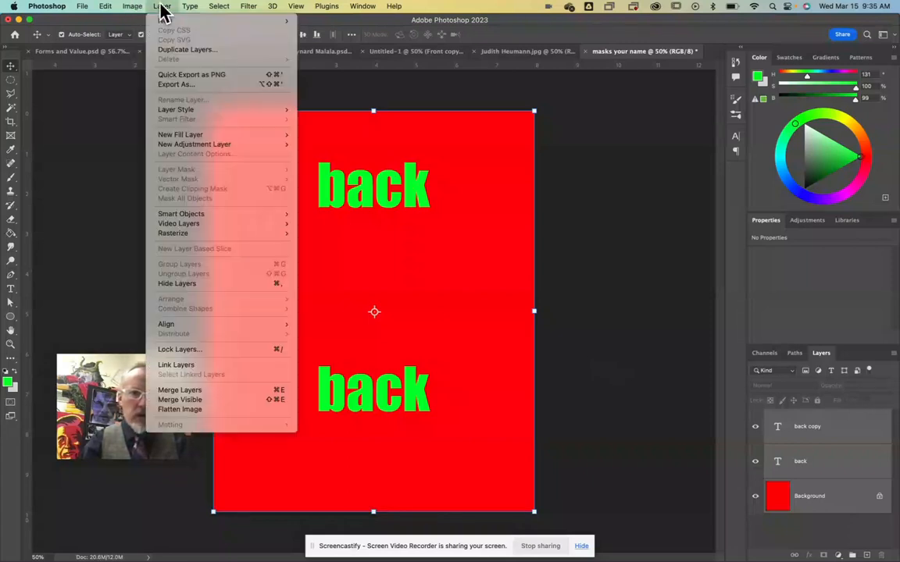
{"action": "left_click", "coordinate": [183, 390]}
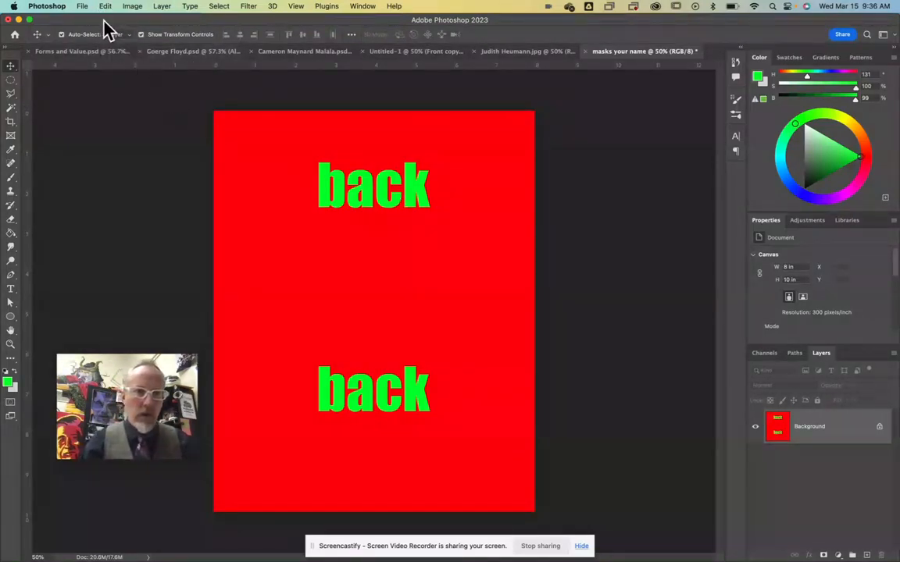
Step: Add a new layer above the Background and fill it completely with the bright green foreground colour
{"action": "left_click", "coordinate": [865, 554]}
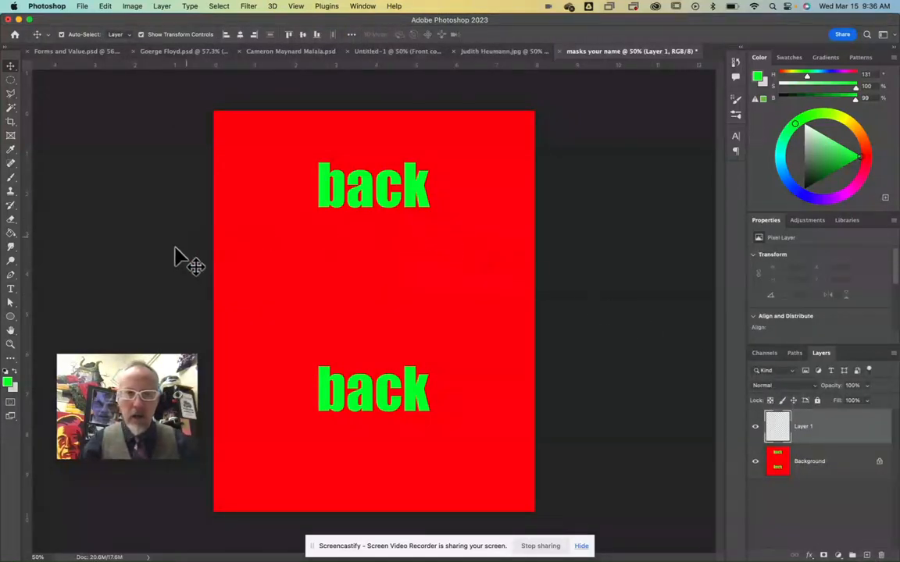
{"action": "left_click", "coordinate": [11, 233]}
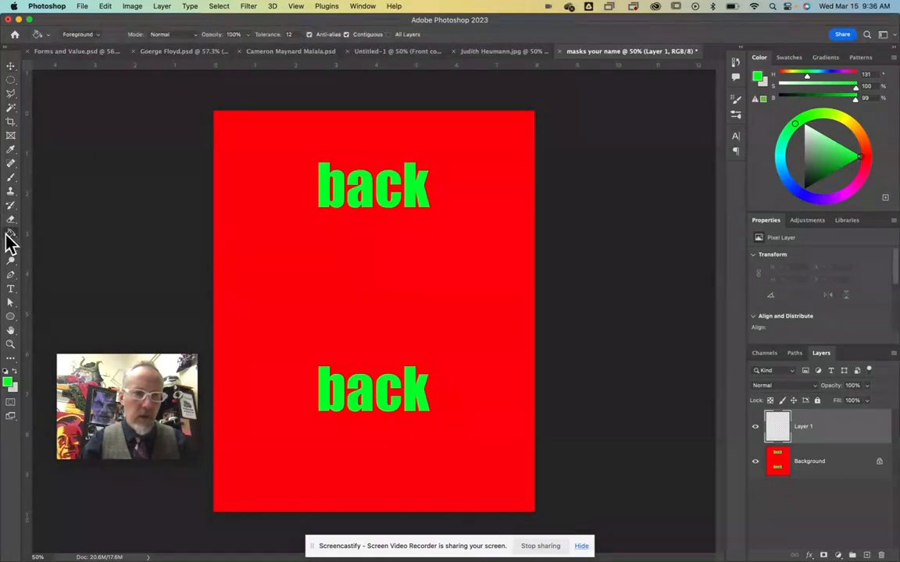
{"action": "left_click", "coordinate": [408, 297]}
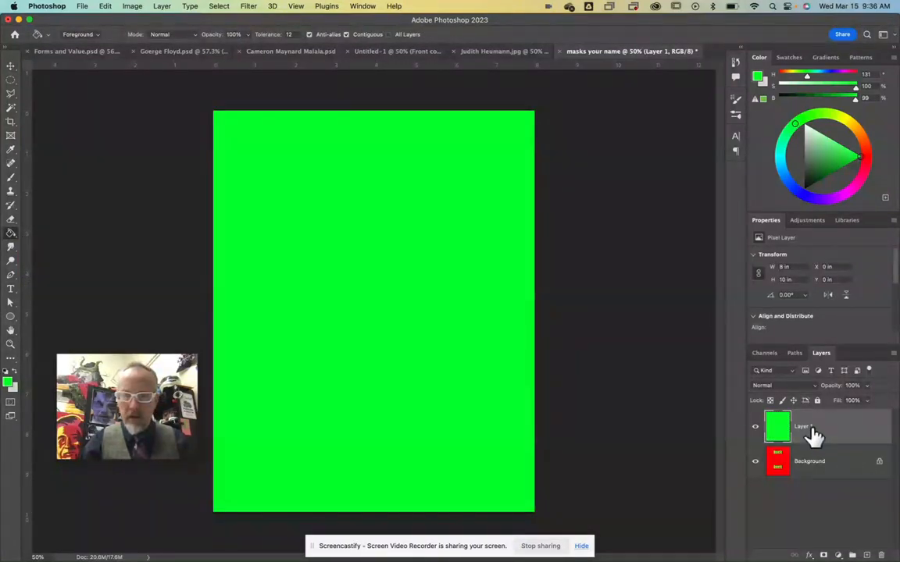
Step: Add the text "front" in Impact, 55 pt, with the red colour fe0000 in the upper part of the green layer
{"action": "left_click", "coordinate": [11, 289]}
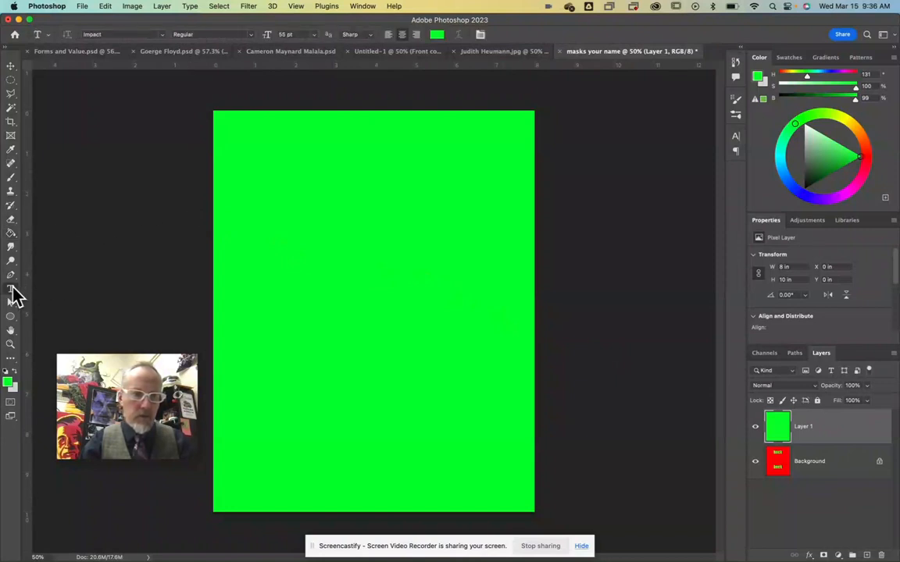
{"action": "left_click", "coordinate": [338, 201]}
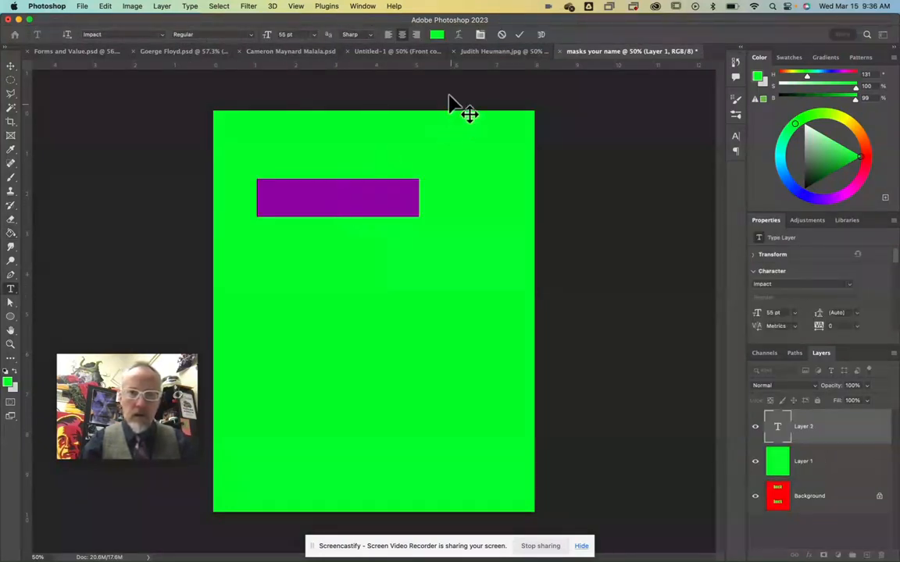
{"action": "left_click", "coordinate": [436, 35]}
{"action": "mouse_move", "coordinate": [638, 220]}
{"action": "left_mouse_down"}
{"action": "mouse_move", "coordinate": [682, 236]}
{"action": "mouse_move", "coordinate": [712, 227]}
{"action": "left_mouse_up"}
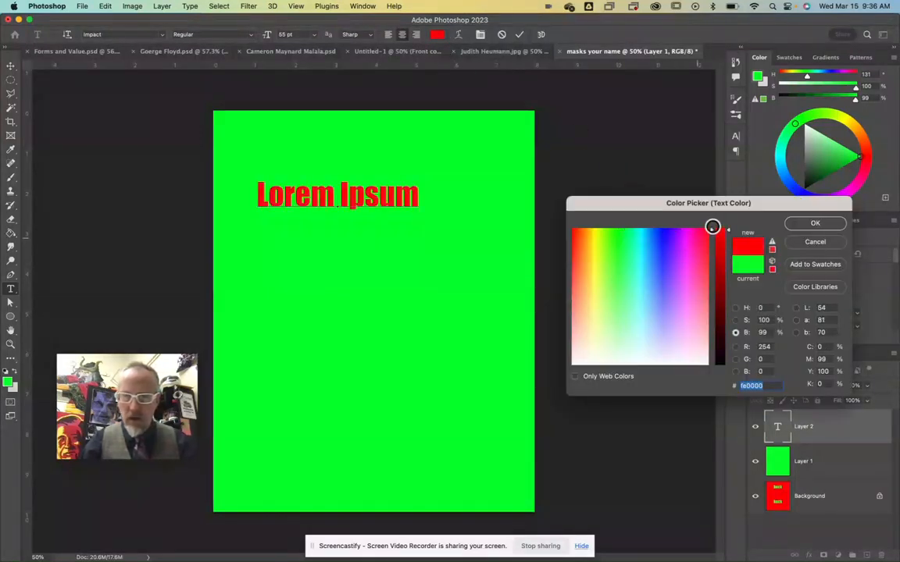
{"action": "left_click", "coordinate": [815, 224]}
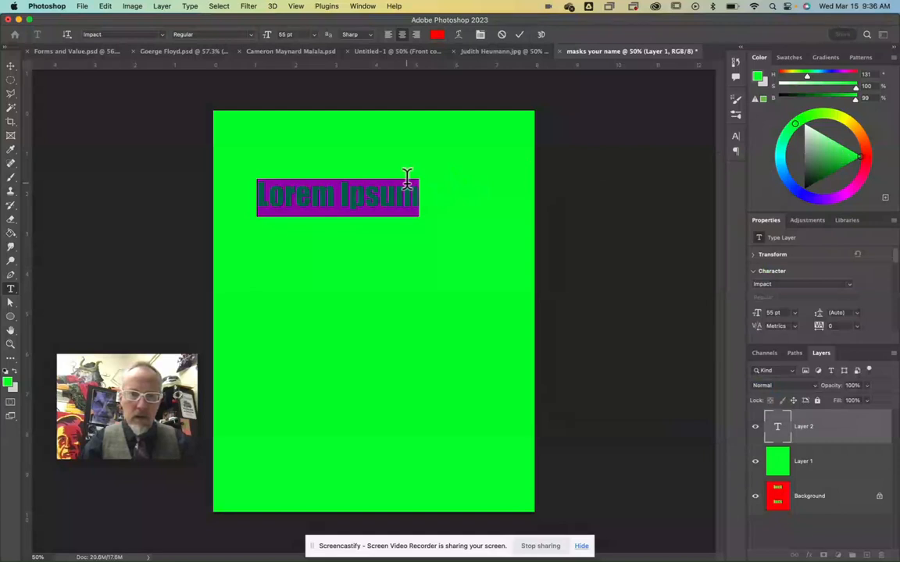
{"action": "type", "text": "front"}
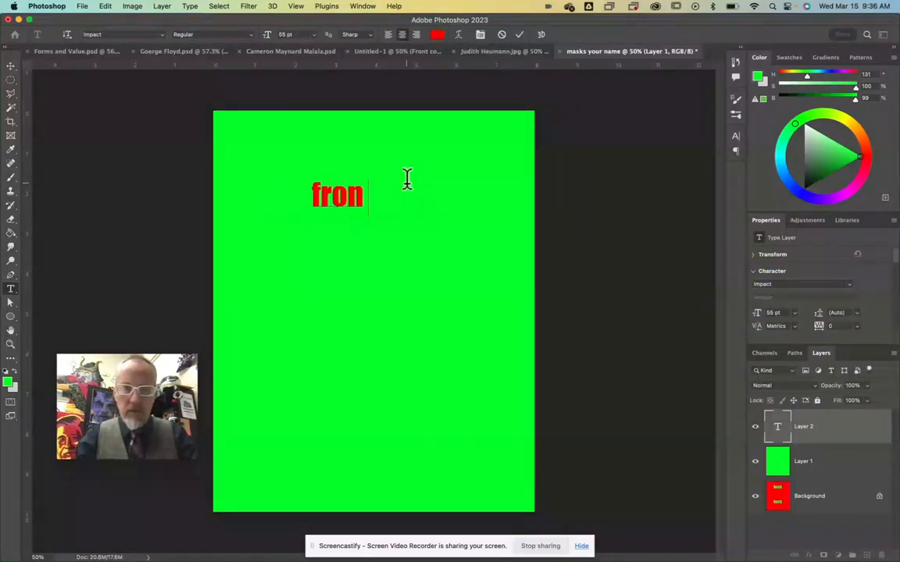
Step: Scale the "front" text up to about 231% and position it horizontally centred in the upper part of the canvas
{"action": "left_click", "coordinate": [11, 66]}
{"action": "left_click_drag", "start_coordinate": [372, 208], "coordinate": [448, 256]}
{"action": "left_click_drag", "start_coordinate": [418, 201], "coordinate": [414, 206]}
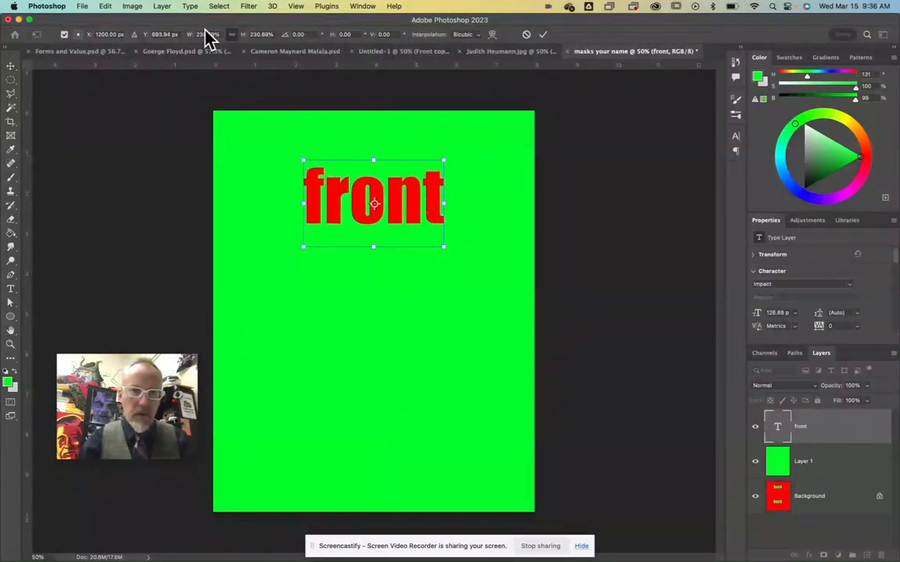
{"action": "left_click", "coordinate": [15, 67]}
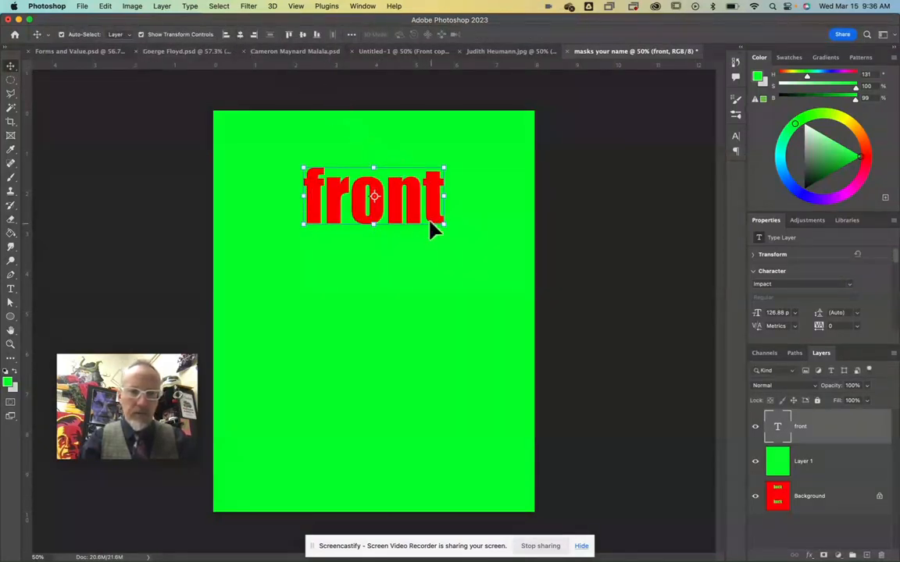
Step: Duplicate the "front" text into the lower part of the canvas and merge both texts with the green Layer 1
{"action": "left_click_drag", "start_coordinate": [415, 214], "coordinate": [410, 435]}
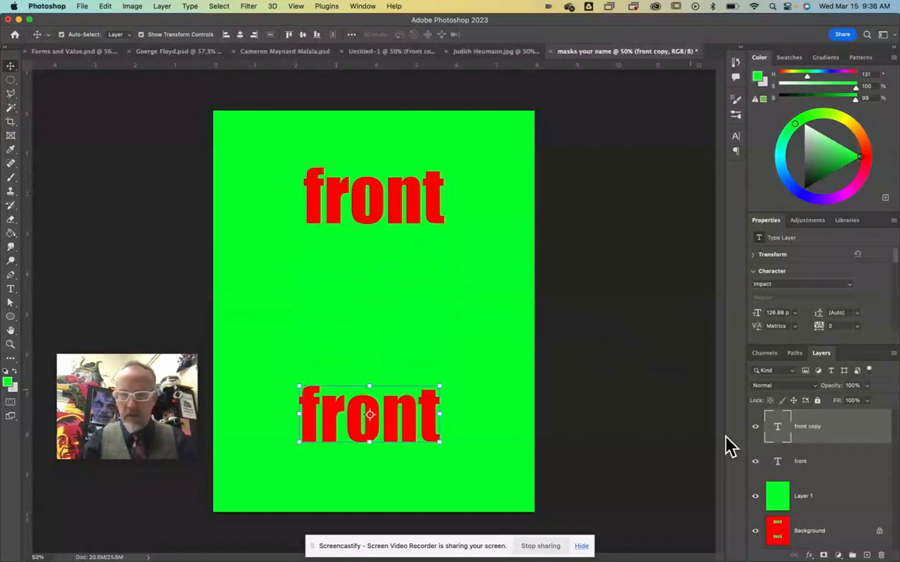
{"action": "left_click", "coordinate": [845, 467]}
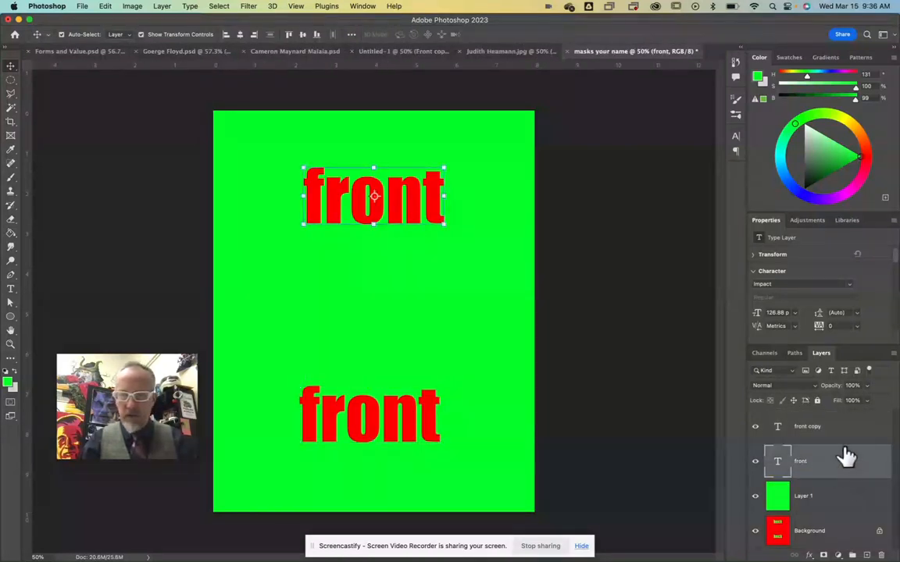
{"action": "left_click", "coordinate": [844, 439]}
{"action": "left_click", "coordinate": [840, 466], "text": "shift"}
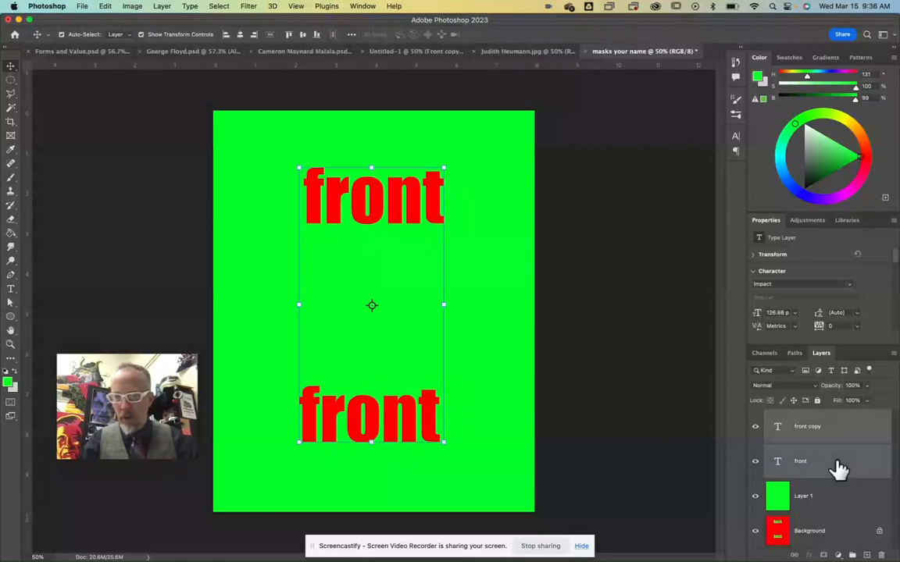
{"action": "left_click", "coordinate": [837, 498], "text": "shift"}
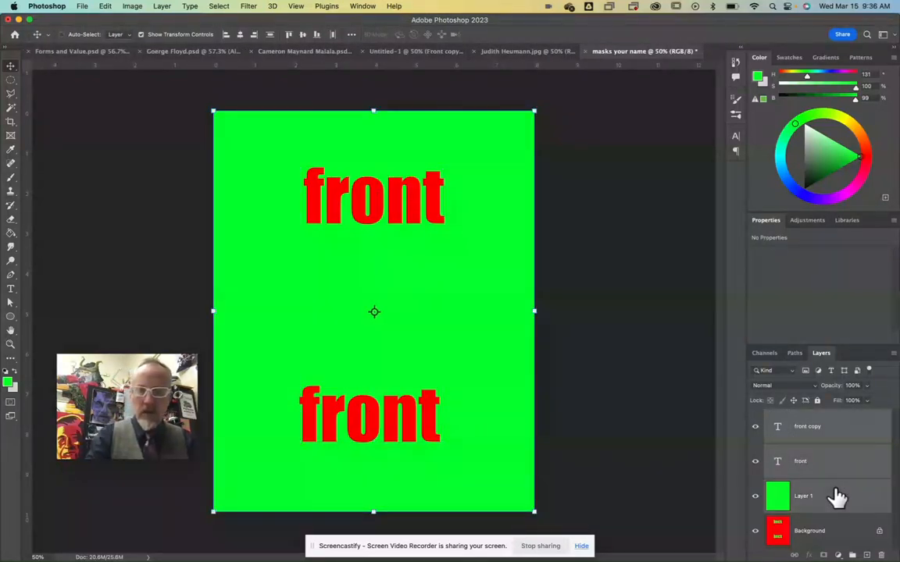
{"action": "key", "text": "super+e"}
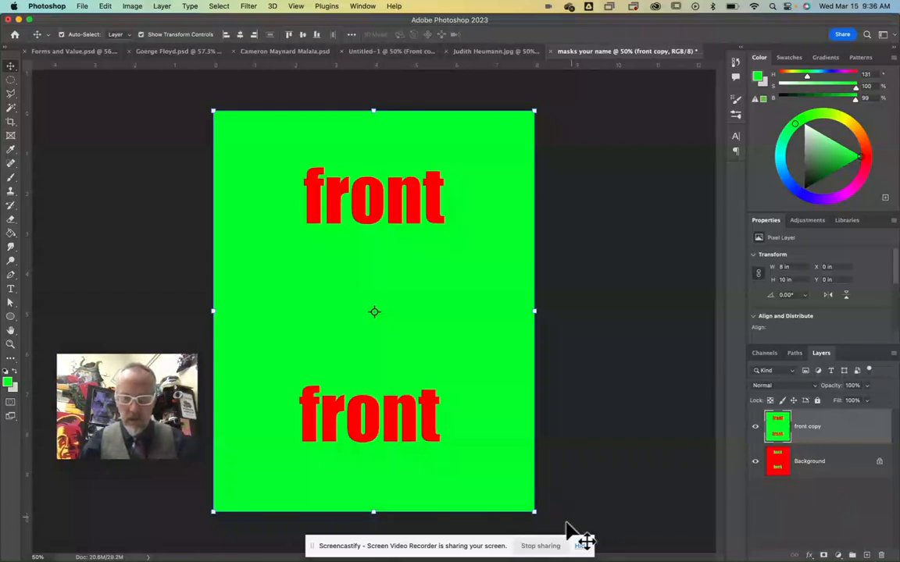
Step: Add a white layer mask to the merged green "front copy" layer
{"action": "left_click", "coordinate": [314, 551]}
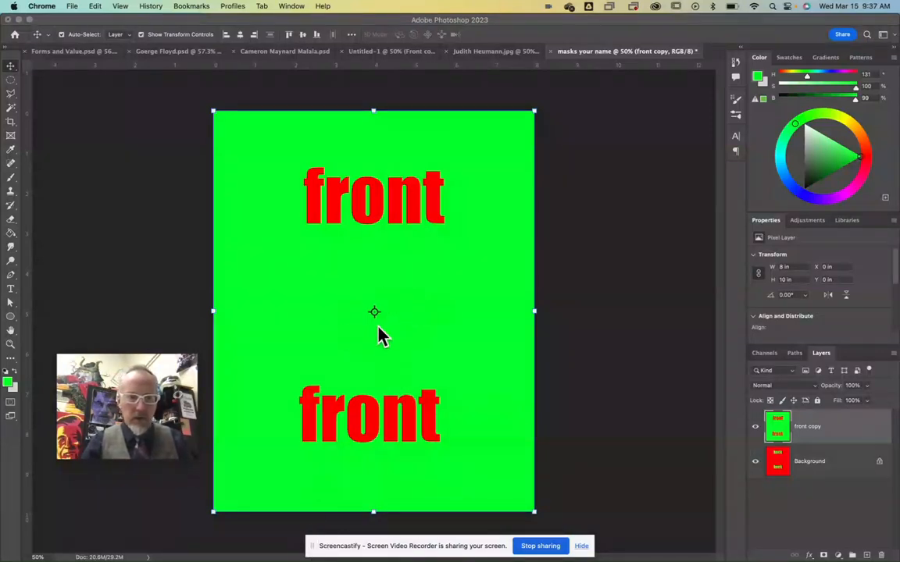
{"action": "left_click", "coordinate": [836, 435]}
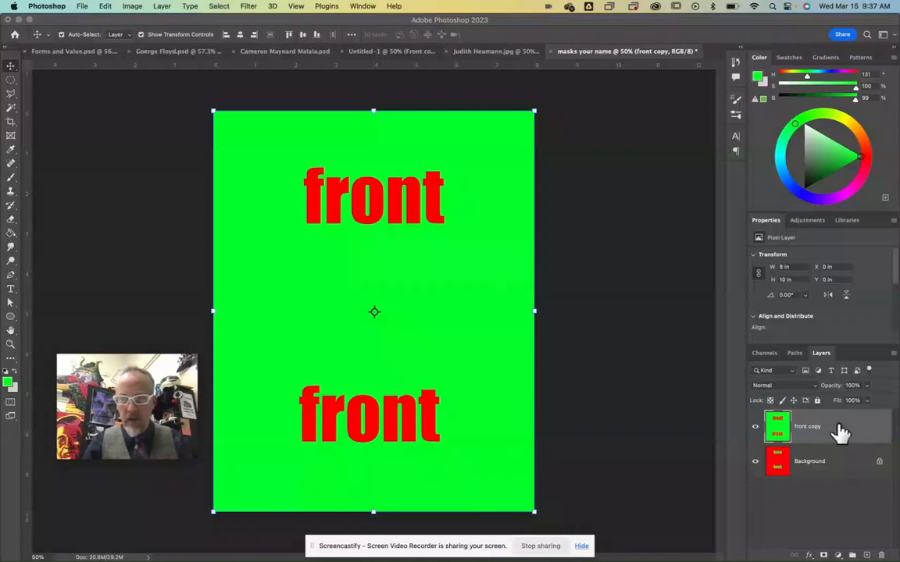
{"action": "left_click", "coordinate": [824, 554]}
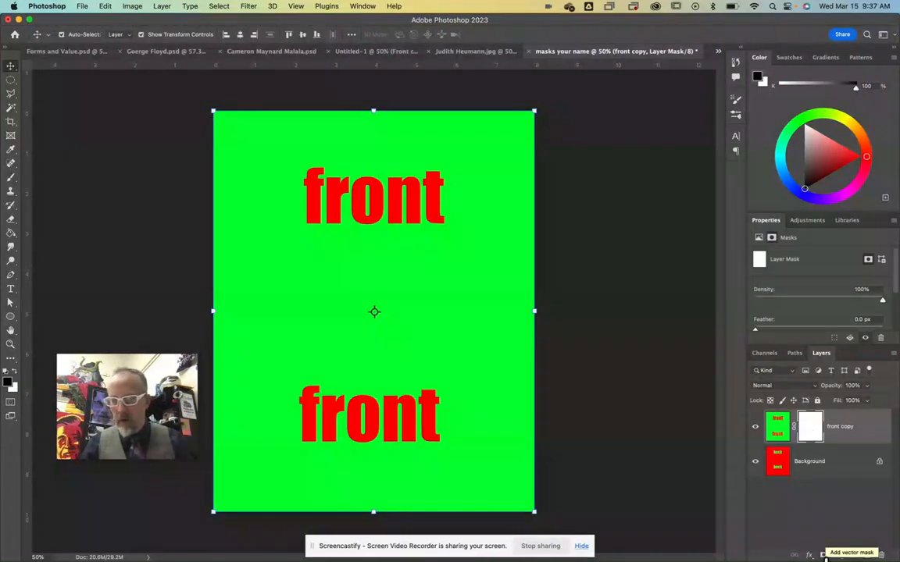
Step: Switch the editing target back and forth between the green layer's image and its mask, ending on the image
{"action": "left_click", "coordinate": [780, 428]}
{"action": "left_click", "coordinate": [804, 427]}
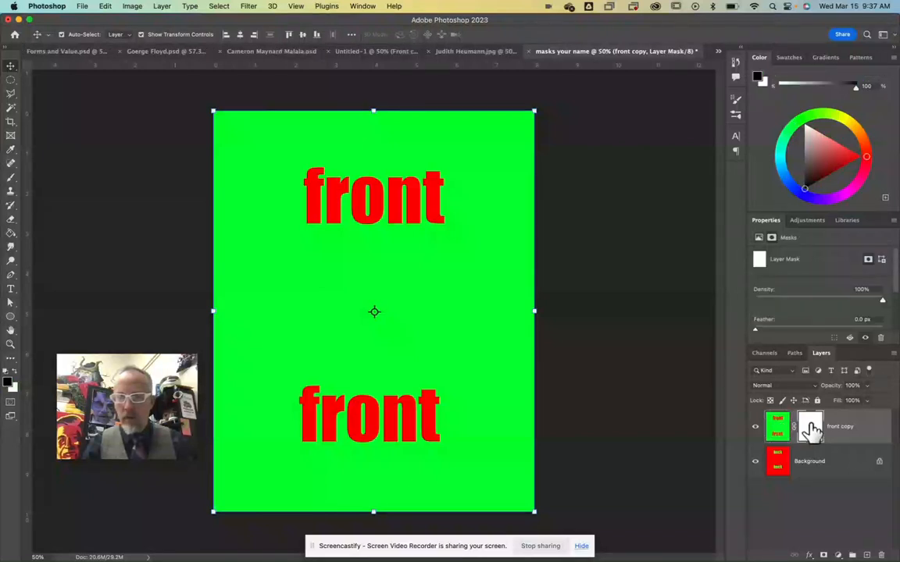
{"action": "left_click", "coordinate": [774, 429]}
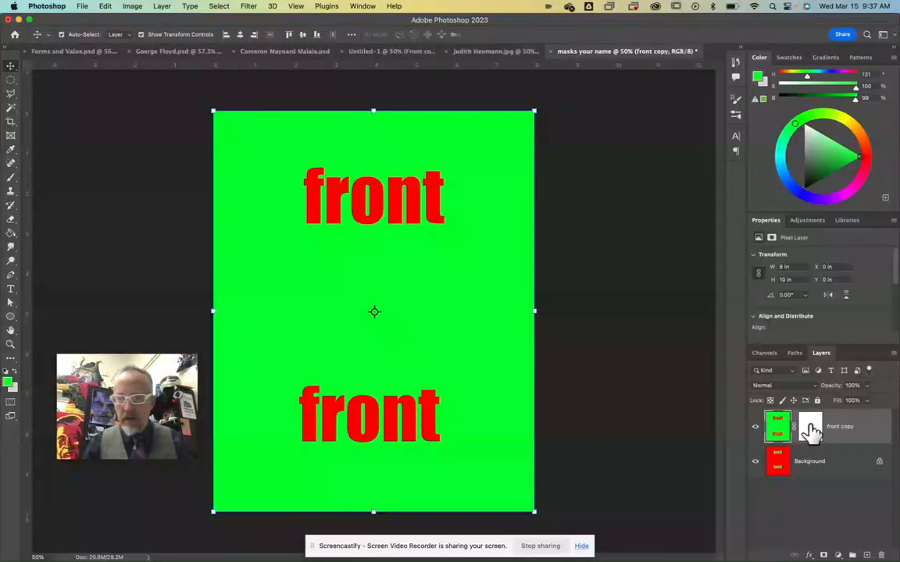
{"action": "left_click", "coordinate": [804, 427]}
{"action": "left_click", "coordinate": [779, 429]}
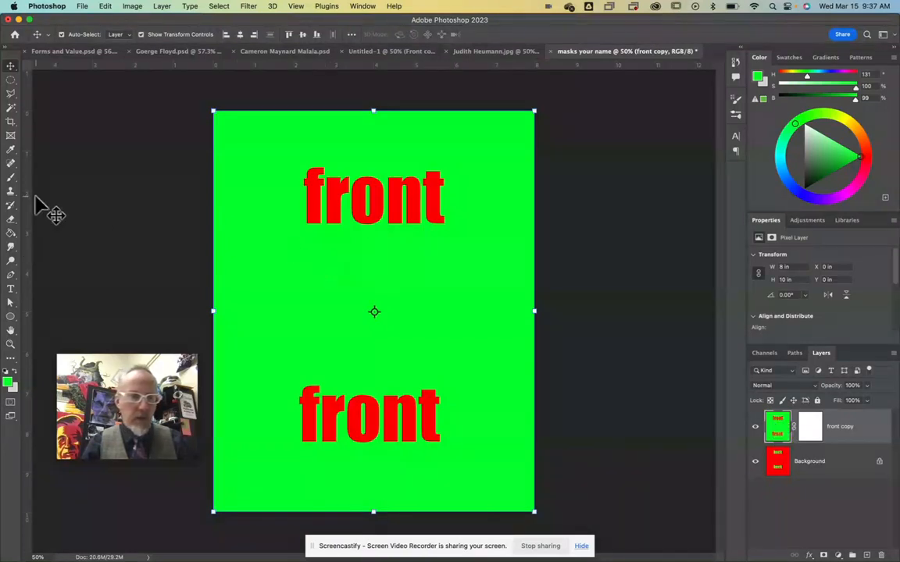
Step: Paint a black test stroke with the Brush on the green layer's image between the two texts, and undo it
{"action": "left_click", "coordinate": [10, 178]}
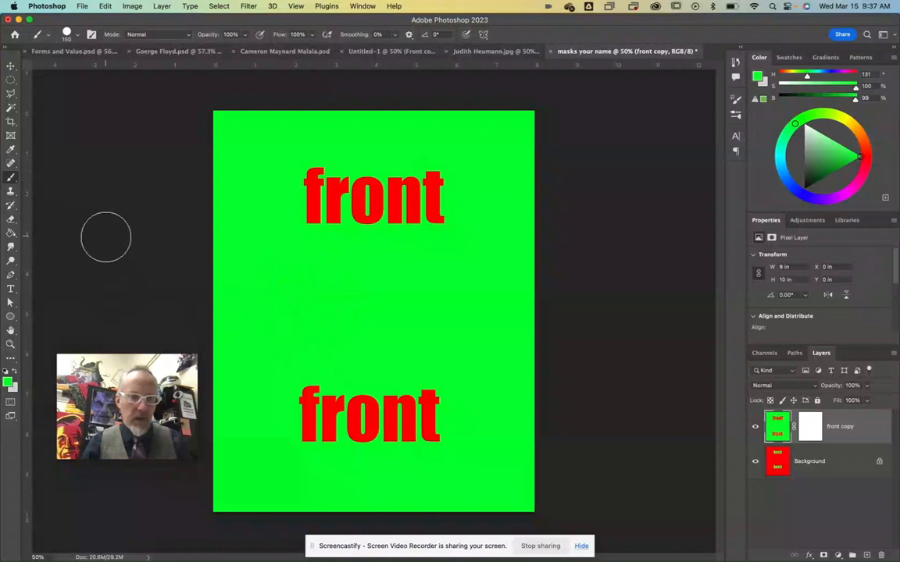
{"action": "key", "text": "d"}
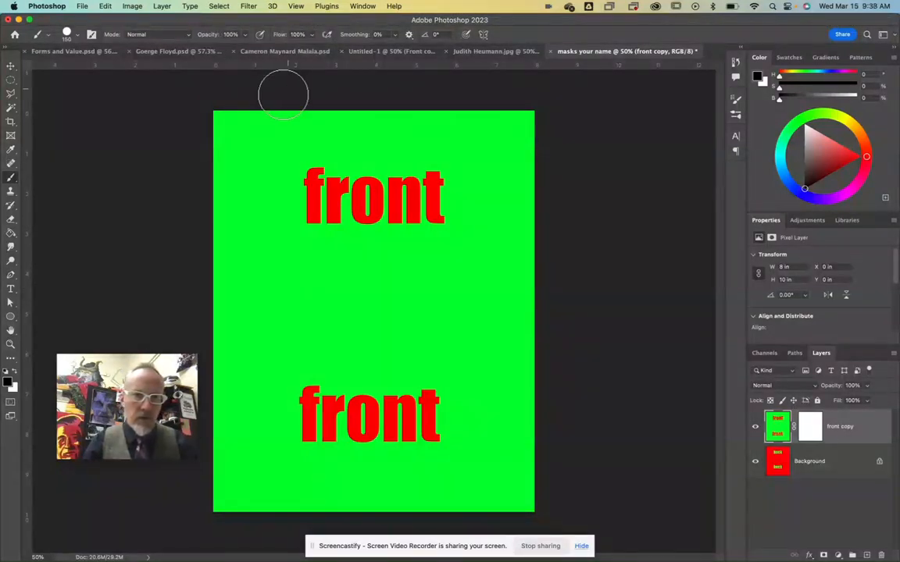
{"action": "mouse_move", "coordinate": [269, 313]}
{"action": "left_mouse_down"}
{"action": "mouse_move", "coordinate": [442, 335]}
{"action": "mouse_move", "coordinate": [382, 317]}
{"action": "mouse_move", "coordinate": [314, 324]}
{"action": "mouse_move", "coordinate": [408, 297]}
{"action": "mouse_move", "coordinate": [410, 285]}
{"action": "mouse_move", "coordinate": [384, 282]}
{"action": "left_mouse_up"}
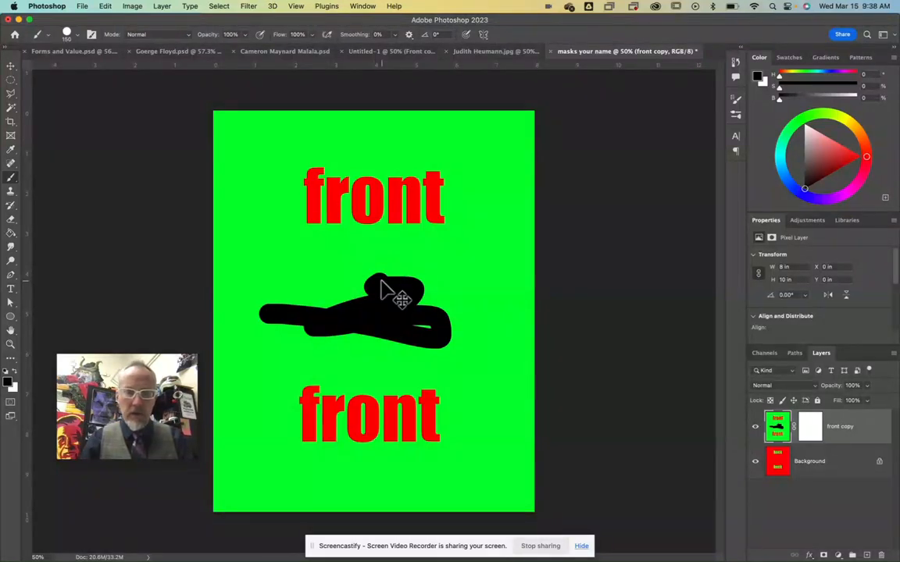
{"action": "key", "text": "super+z"}
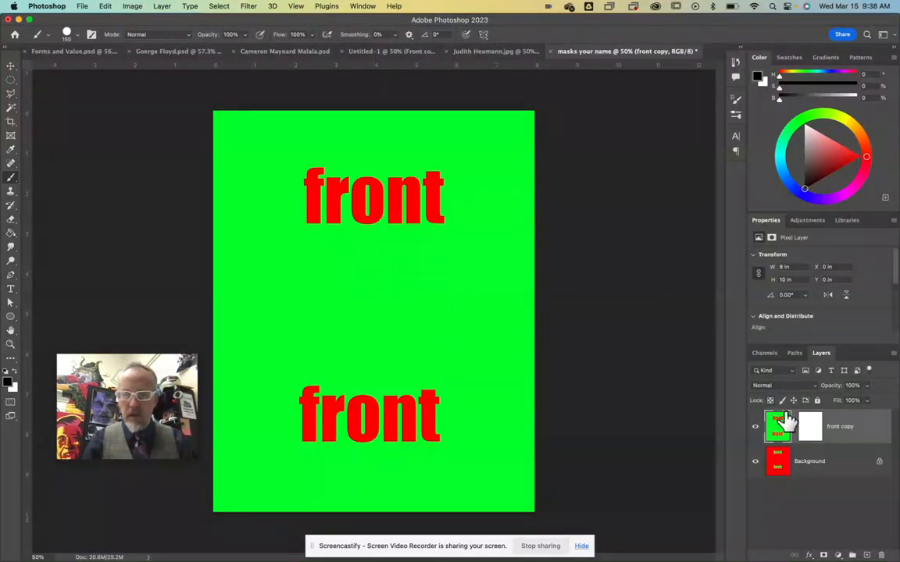
Step: Paint black on the green layer's mask between the two texts and over the upper "front" to reveal the red layer beneath
{"action": "left_click", "coordinate": [812, 428]}
{"action": "mouse_move", "coordinate": [283, 290]}
{"action": "left_mouse_down"}
{"action": "mouse_move", "coordinate": [438, 290]}
{"action": "mouse_move", "coordinate": [385, 317]}
{"action": "mouse_move", "coordinate": [327, 313]}
{"action": "mouse_move", "coordinate": [417, 304]}
{"action": "mouse_move", "coordinate": [361, 329]}
{"action": "mouse_move", "coordinate": [459, 327]}
{"action": "mouse_move", "coordinate": [434, 337]}
{"action": "mouse_move", "coordinate": [460, 326]}
{"action": "left_mouse_up"}
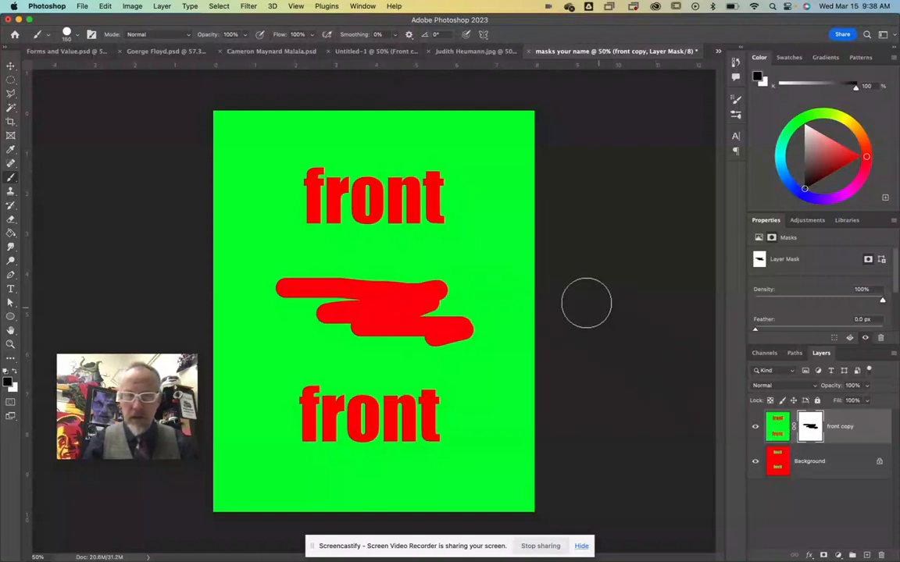
{"action": "mouse_move", "coordinate": [304, 178]}
{"action": "left_mouse_down"}
{"action": "mouse_move", "coordinate": [275, 191]}
{"action": "mouse_move", "coordinate": [350, 169]}
{"action": "mouse_move", "coordinate": [297, 170]}
{"action": "mouse_move", "coordinate": [332, 193]}
{"action": "mouse_move", "coordinate": [366, 185]}
{"action": "mouse_move", "coordinate": [325, 225]}
{"action": "mouse_move", "coordinate": [465, 199]}
{"action": "mouse_move", "coordinate": [432, 179]}
{"action": "mouse_move", "coordinate": [367, 179]}
{"action": "mouse_move", "coordinate": [428, 168]}
{"action": "mouse_move", "coordinate": [417, 211]}
{"action": "mouse_move", "coordinate": [421, 222]}
{"action": "mouse_move", "coordinate": [435, 220]}
{"action": "mouse_move", "coordinate": [362, 221]}
{"action": "left_mouse_up"}
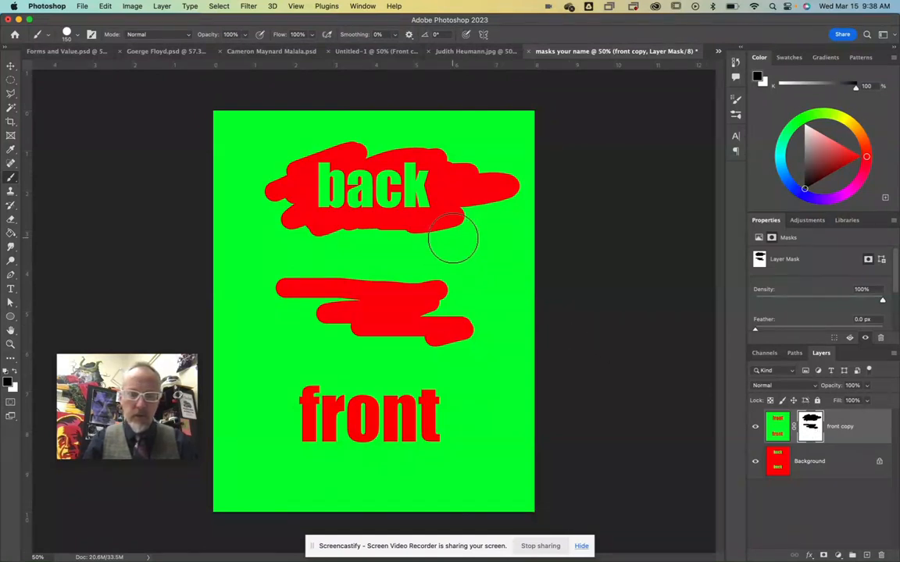
Step: Paint white over both blackened areas of the layer mask to restore the green layer completely
{"action": "left_click", "coordinate": [13, 370]}
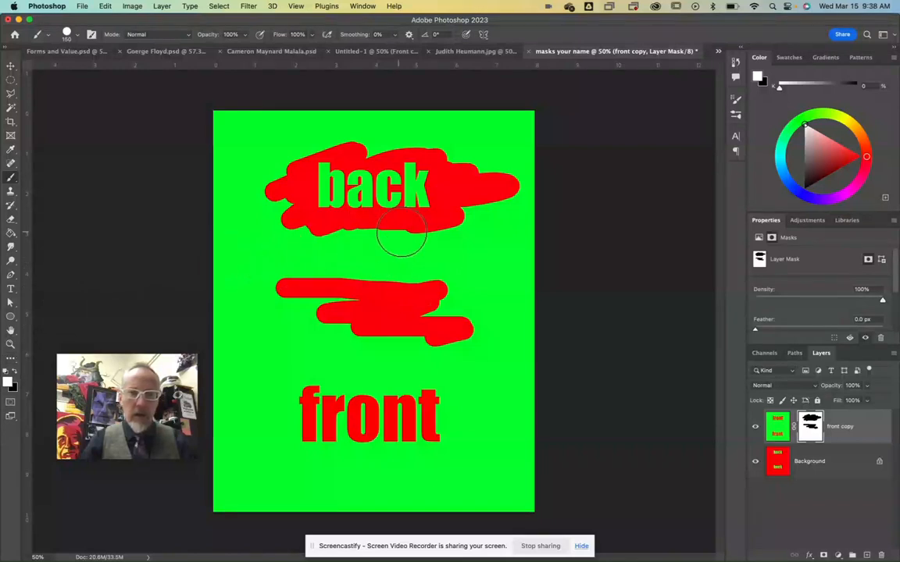
{"action": "mouse_move", "coordinate": [434, 223]}
{"action": "left_mouse_down"}
{"action": "mouse_move", "coordinate": [405, 239]}
{"action": "mouse_move", "coordinate": [499, 190]}
{"action": "mouse_move", "coordinate": [424, 233]}
{"action": "mouse_move", "coordinate": [327, 233]}
{"action": "mouse_move", "coordinate": [336, 212]}
{"action": "mouse_move", "coordinate": [302, 216]}
{"action": "mouse_move", "coordinate": [316, 180]}
{"action": "mouse_move", "coordinate": [275, 180]}
{"action": "mouse_move", "coordinate": [361, 150]}
{"action": "mouse_move", "coordinate": [334, 150]}
{"action": "mouse_move", "coordinate": [345, 144]}
{"action": "mouse_move", "coordinate": [296, 189]}
{"action": "mouse_move", "coordinate": [323, 201]}
{"action": "mouse_move", "coordinate": [293, 212]}
{"action": "mouse_move", "coordinate": [357, 201]}
{"action": "mouse_move", "coordinate": [302, 203]}
{"action": "mouse_move", "coordinate": [412, 156]}
{"action": "mouse_move", "coordinate": [375, 169]}
{"action": "mouse_move", "coordinate": [372, 159]}
{"action": "mouse_move", "coordinate": [451, 159]}
{"action": "mouse_move", "coordinate": [487, 169]}
{"action": "mouse_move", "coordinate": [493, 183]}
{"action": "mouse_move", "coordinate": [499, 176]}
{"action": "mouse_move", "coordinate": [366, 229]}
{"action": "mouse_move", "coordinate": [458, 159]}
{"action": "mouse_move", "coordinate": [440, 167]}
{"action": "mouse_move", "coordinate": [452, 184]}
{"action": "mouse_move", "coordinate": [422, 201]}
{"action": "mouse_move", "coordinate": [410, 191]}
{"action": "mouse_move", "coordinate": [464, 176]}
{"action": "mouse_move", "coordinate": [403, 198]}
{"action": "mouse_move", "coordinate": [366, 249]}
{"action": "mouse_move", "coordinate": [233, 304]}
{"action": "mouse_move", "coordinate": [369, 285]}
{"action": "mouse_move", "coordinate": [347, 300]}
{"action": "mouse_move", "coordinate": [441, 292]}
{"action": "mouse_move", "coordinate": [431, 319]}
{"action": "mouse_move", "coordinate": [465, 335]}
{"action": "mouse_move", "coordinate": [378, 326]}
{"action": "mouse_move", "coordinate": [398, 318]}
{"action": "mouse_move", "coordinate": [394, 287]}
{"action": "left_mouse_up"}
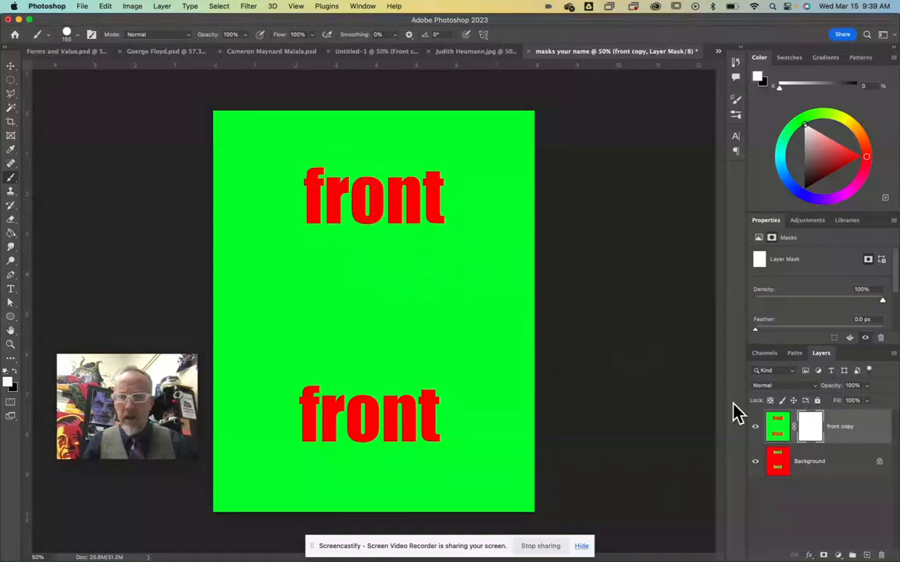
Step: Hide the upper "front" text with black strokes on the mask, and switch the foreground colour to white to restore it
{"action": "key", "text": "x"}
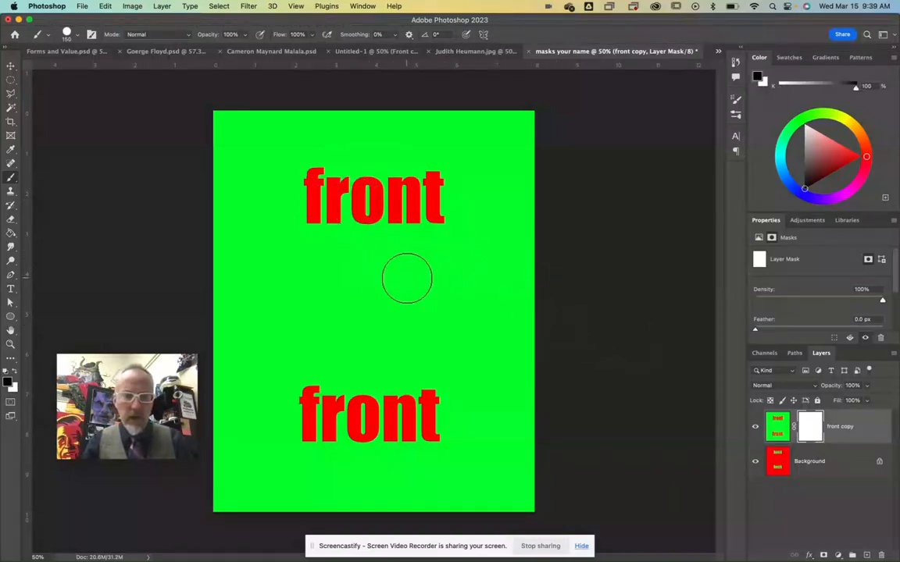
{"action": "mouse_move", "coordinate": [327, 161]}
{"action": "left_mouse_down"}
{"action": "mouse_move", "coordinate": [352, 173]}
{"action": "mouse_move", "coordinate": [332, 203]}
{"action": "mouse_move", "coordinate": [354, 218]}
{"action": "mouse_move", "coordinate": [413, 208]}
{"action": "mouse_move", "coordinate": [371, 199]}
{"action": "mouse_move", "coordinate": [439, 192]}
{"action": "mouse_move", "coordinate": [445, 209]}
{"action": "mouse_move", "coordinate": [427, 200]}
{"action": "mouse_move", "coordinate": [371, 210]}
{"action": "mouse_move", "coordinate": [366, 195]}
{"action": "mouse_move", "coordinate": [324, 219]}
{"action": "mouse_move", "coordinate": [322, 182]}
{"action": "mouse_move", "coordinate": [300, 167]}
{"action": "mouse_move", "coordinate": [368, 172]}
{"action": "left_mouse_up"}
{"action": "key", "text": "x"}
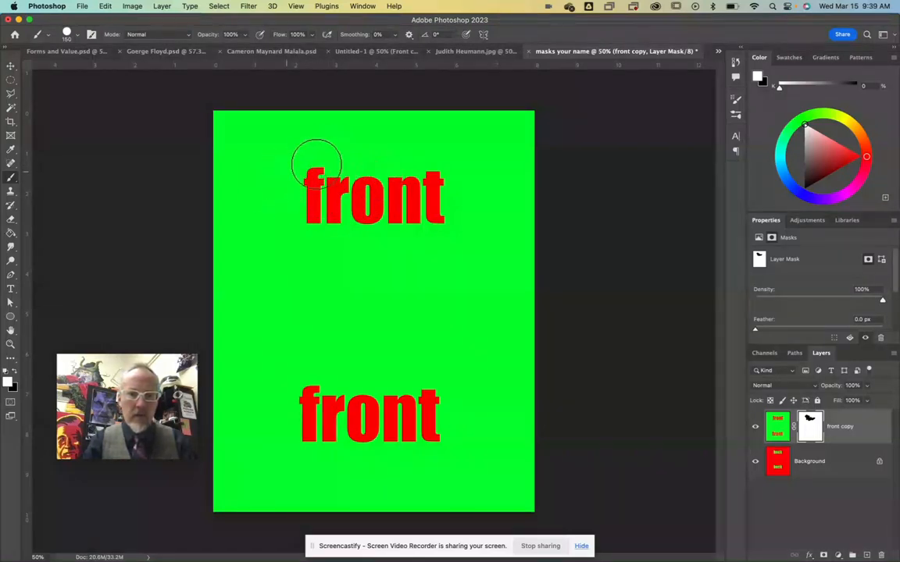